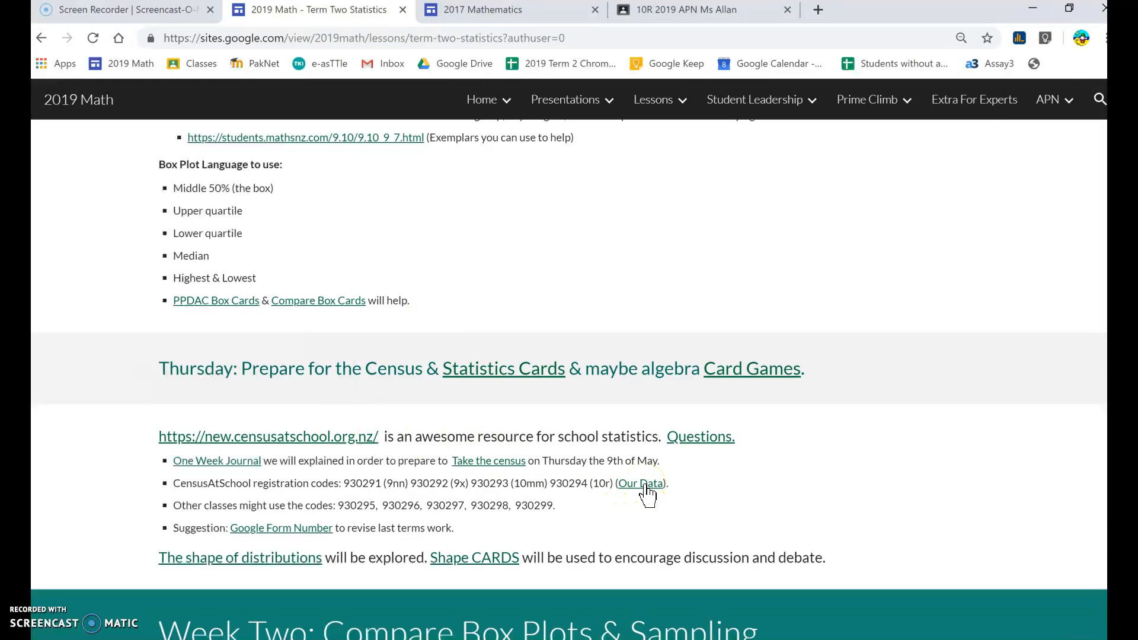
Open the class data page for Our Data and download all the data as a CSV file to the Desktop
click(645, 484)
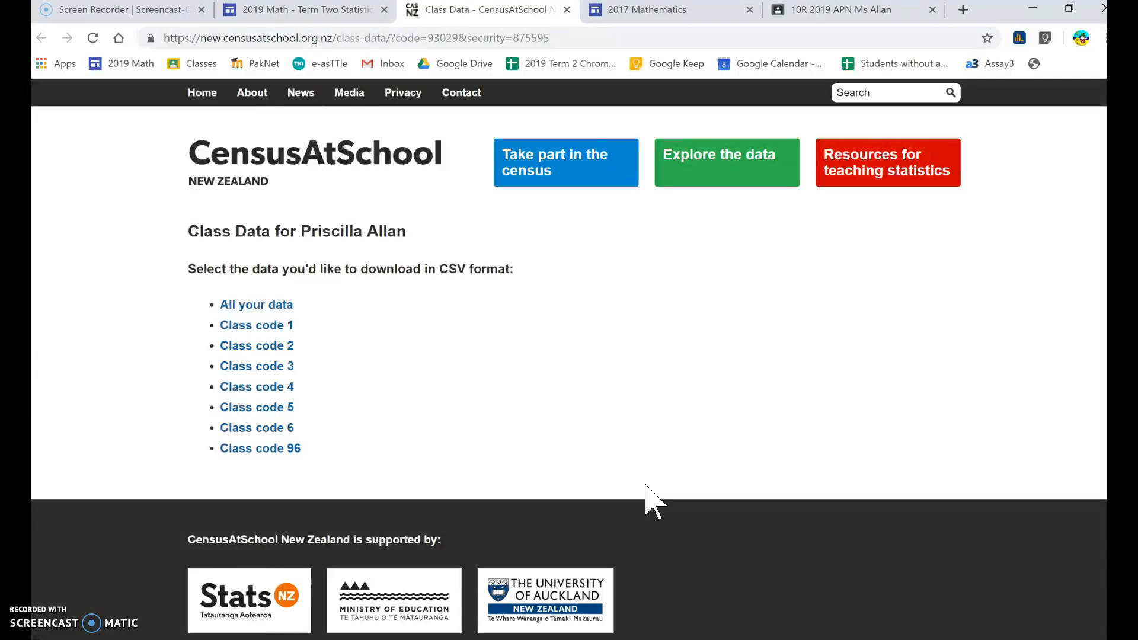
click(269, 306)
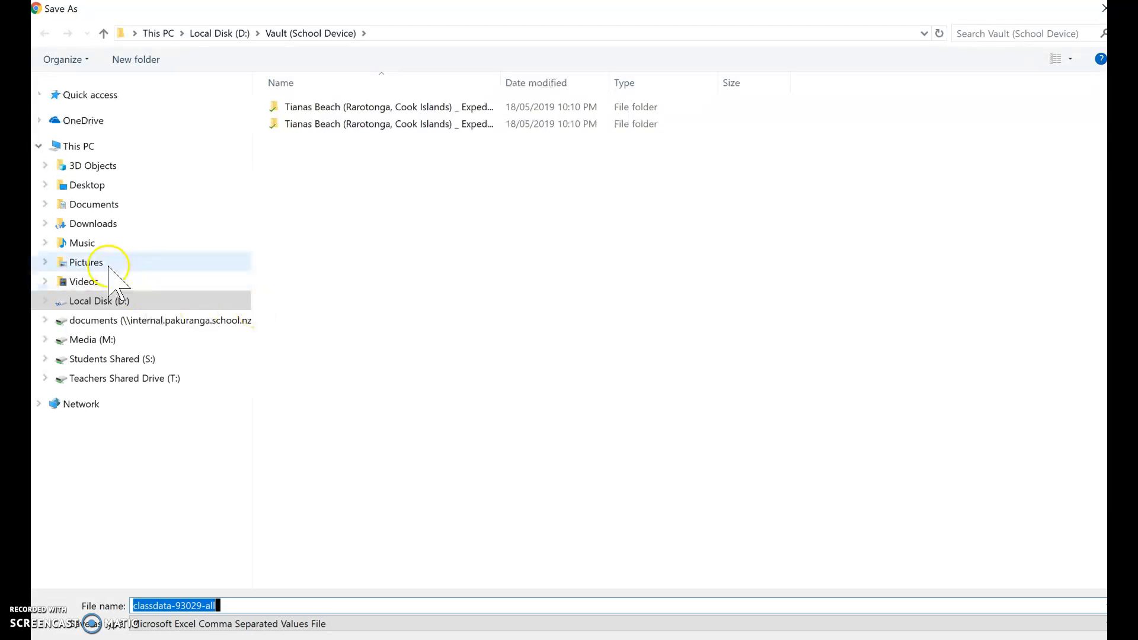
click(134, 188)
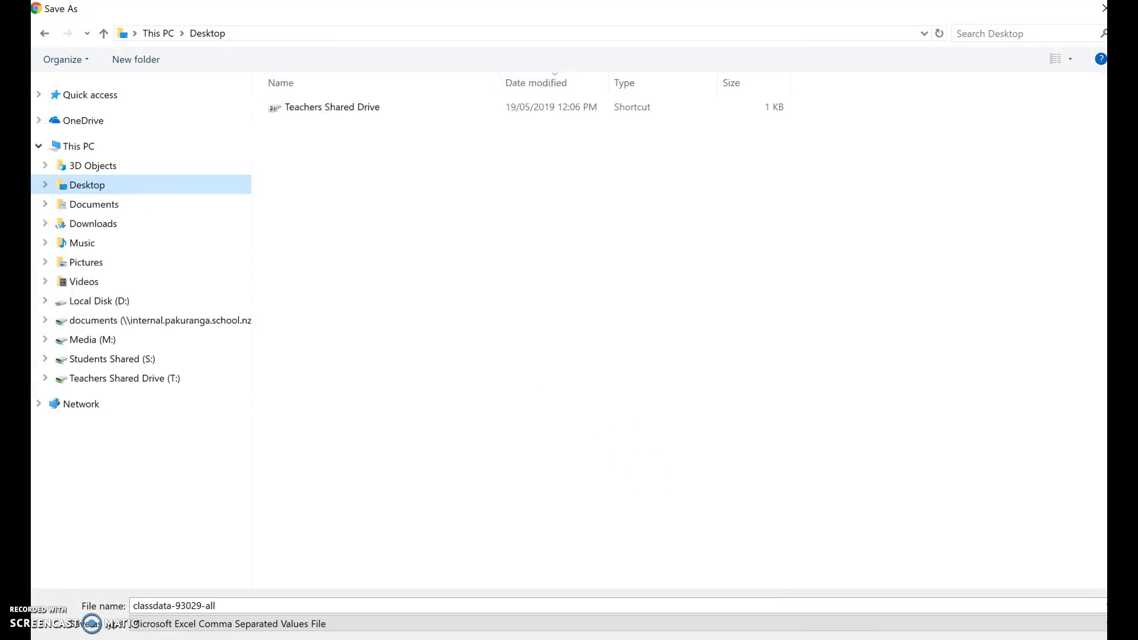
key(Return)
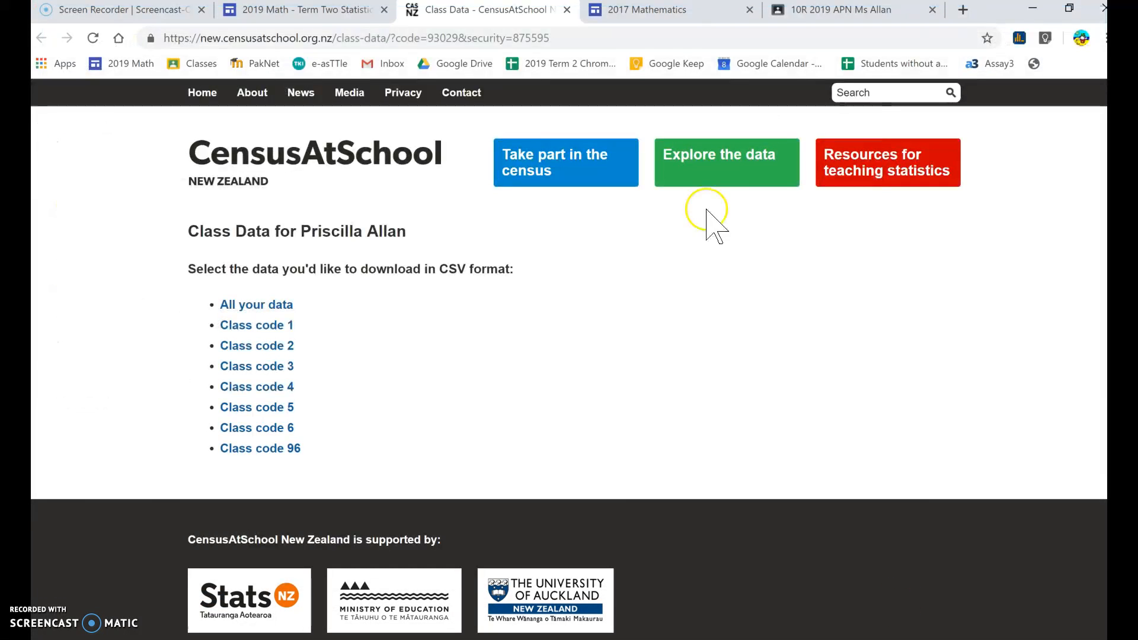
Find NZGrapher through a web search in a new browser tab, open it and dismiss its welcome message
click(549, 37)
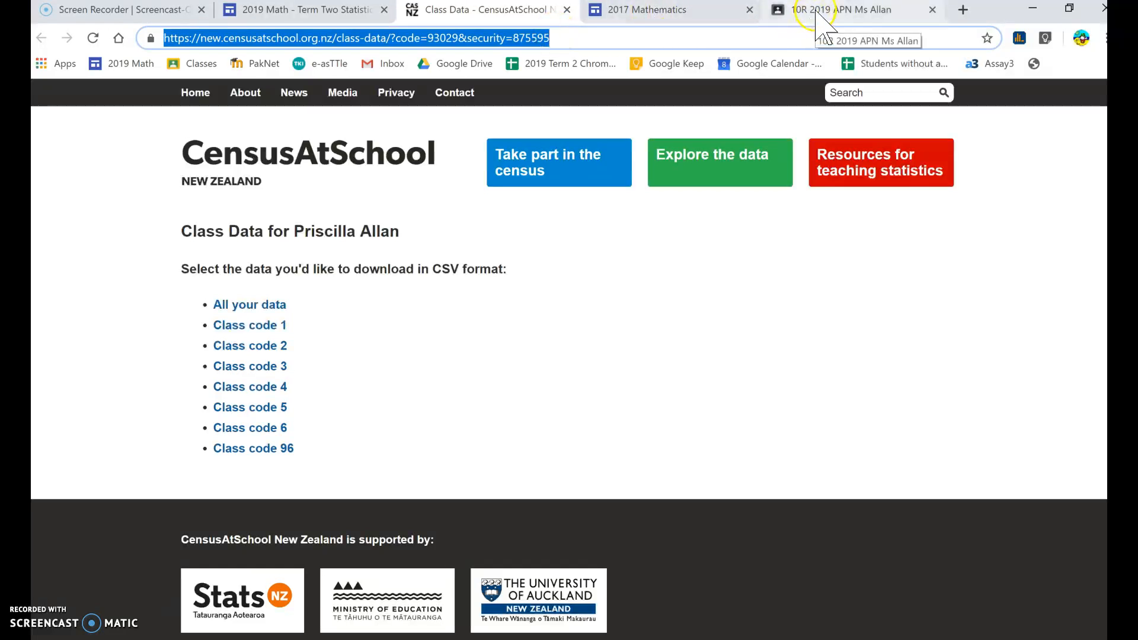
click(963, 9)
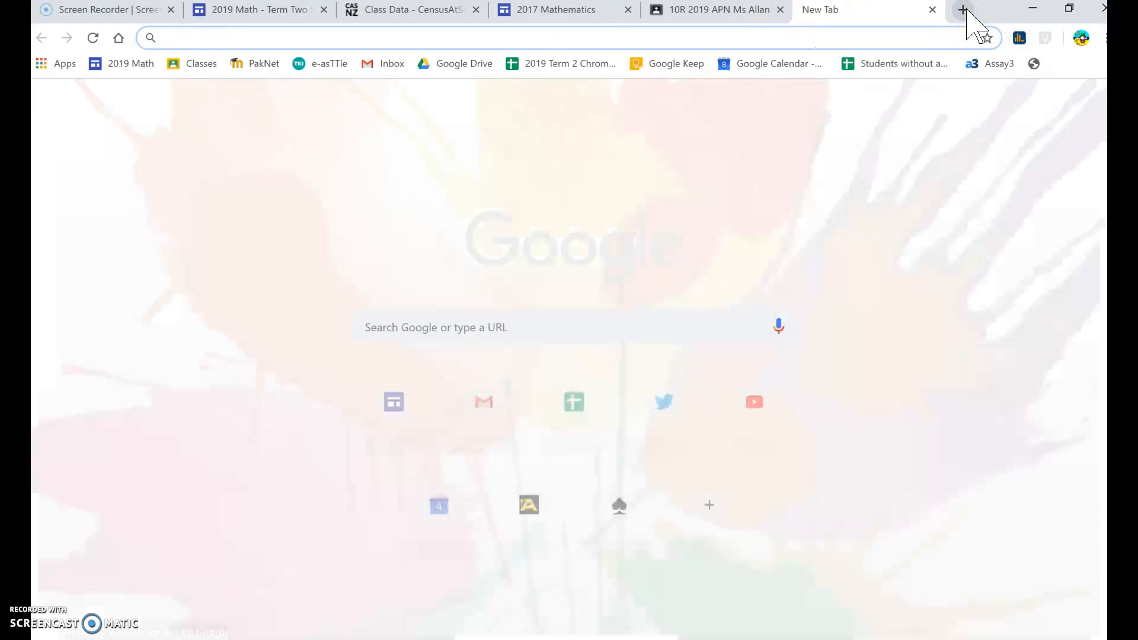
text(nzgr)
key(Return)
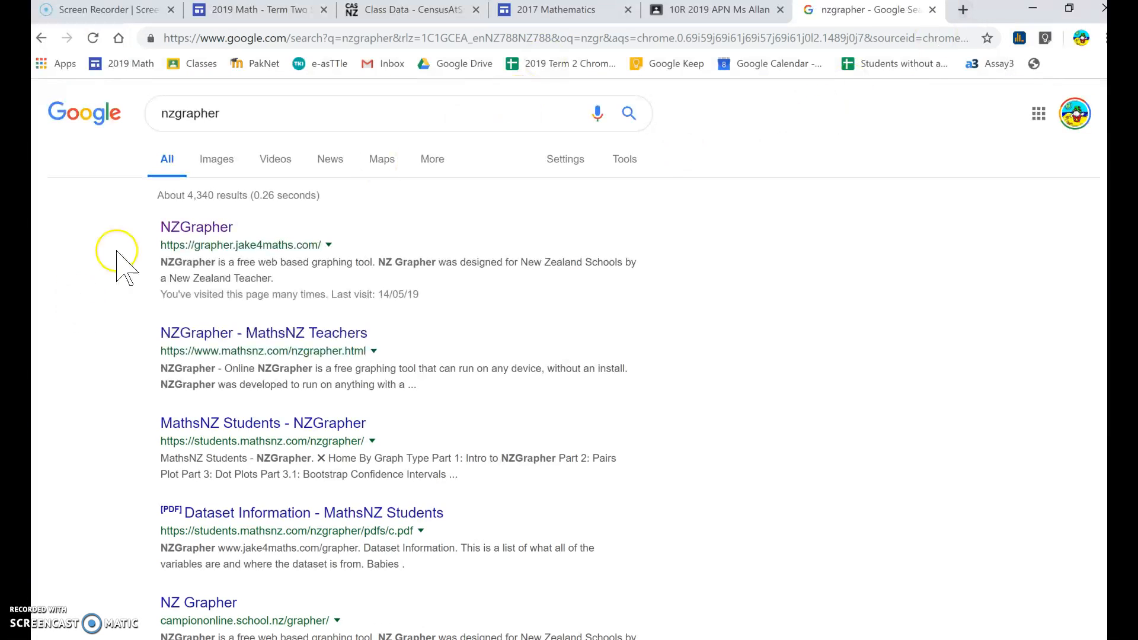
click(209, 227)
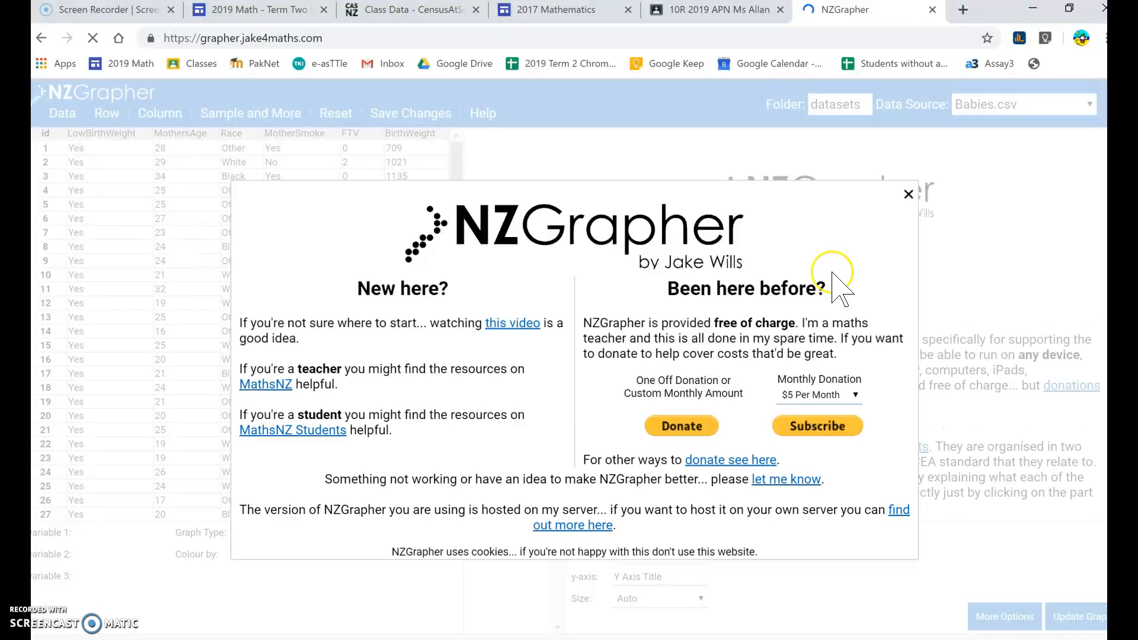
click(910, 194)
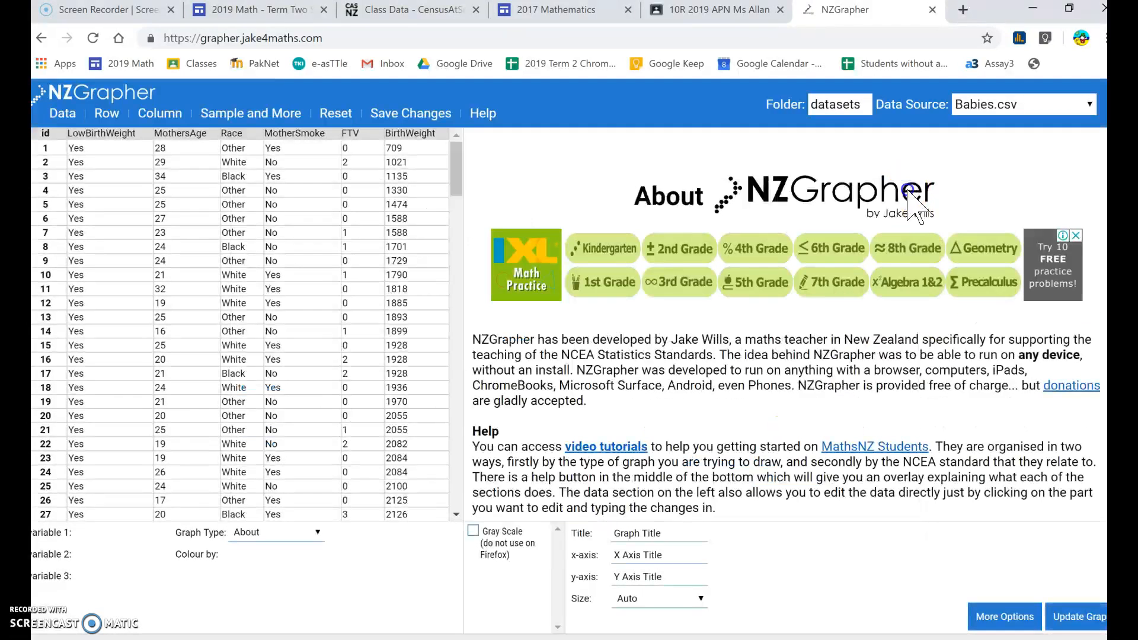
Load the downloaded all-classes data file from the Desktop into NZGrapher
click(65, 113)
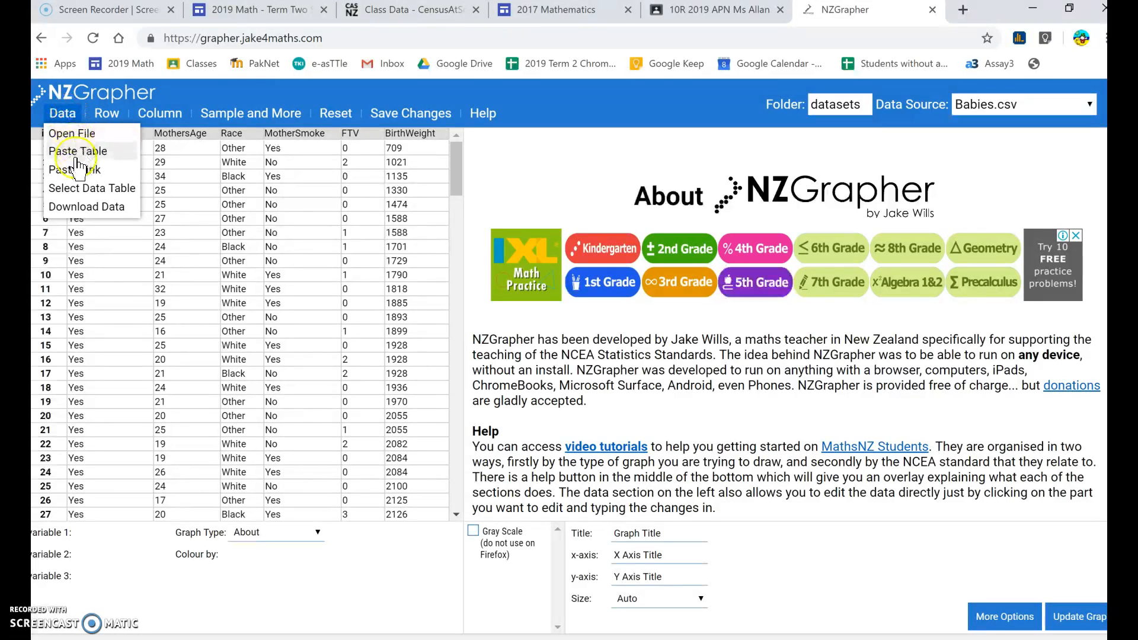
click(105, 134)
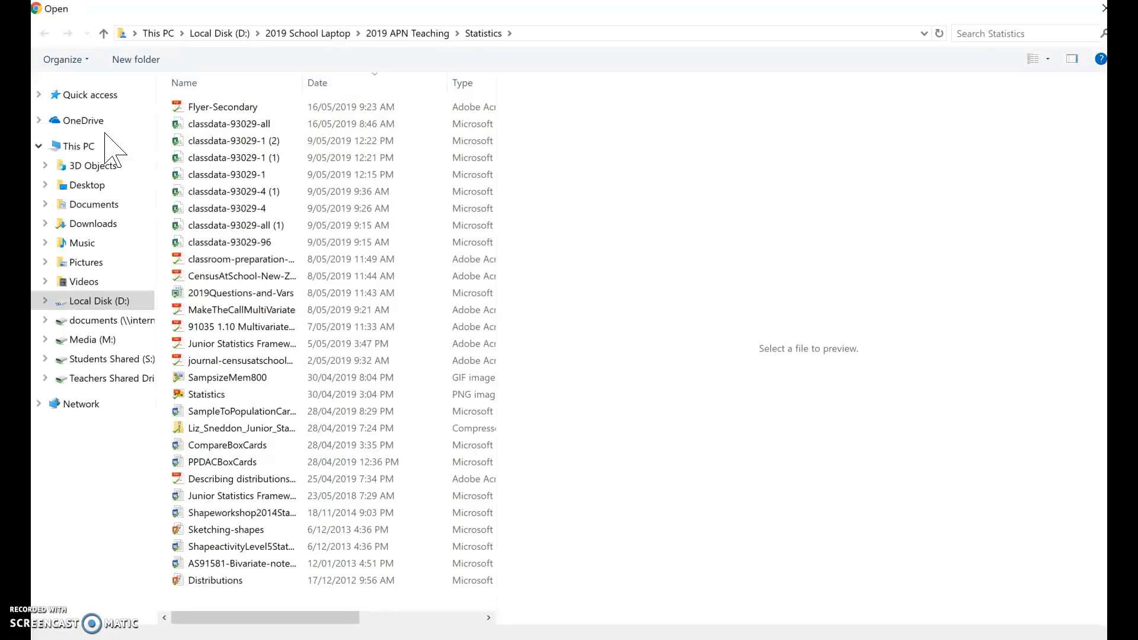
click(99, 188)
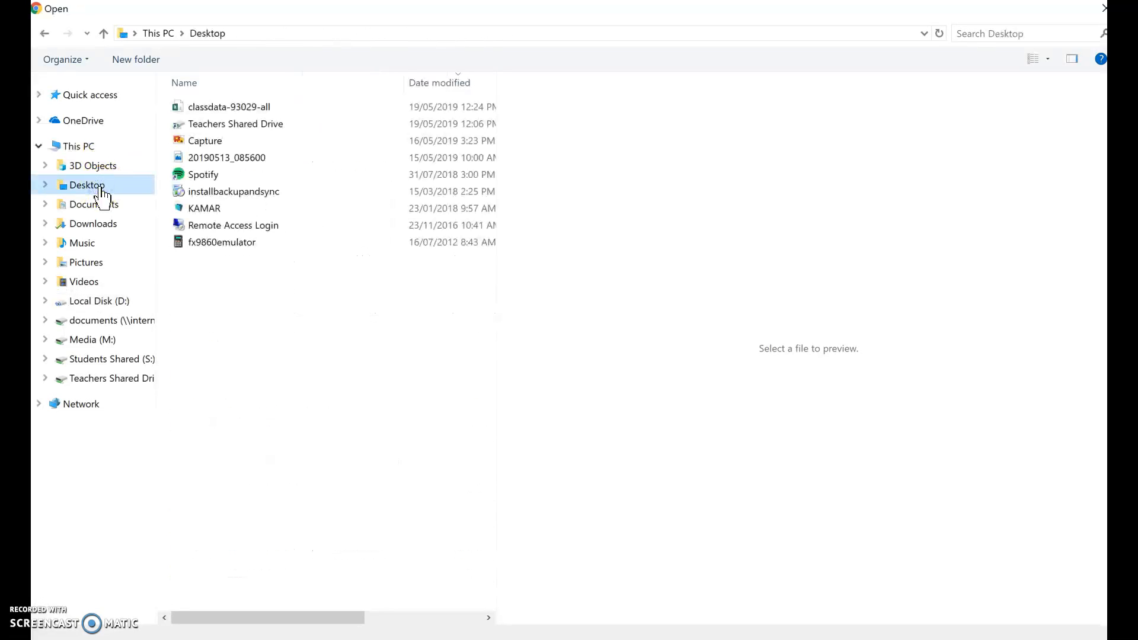
click(251, 107)
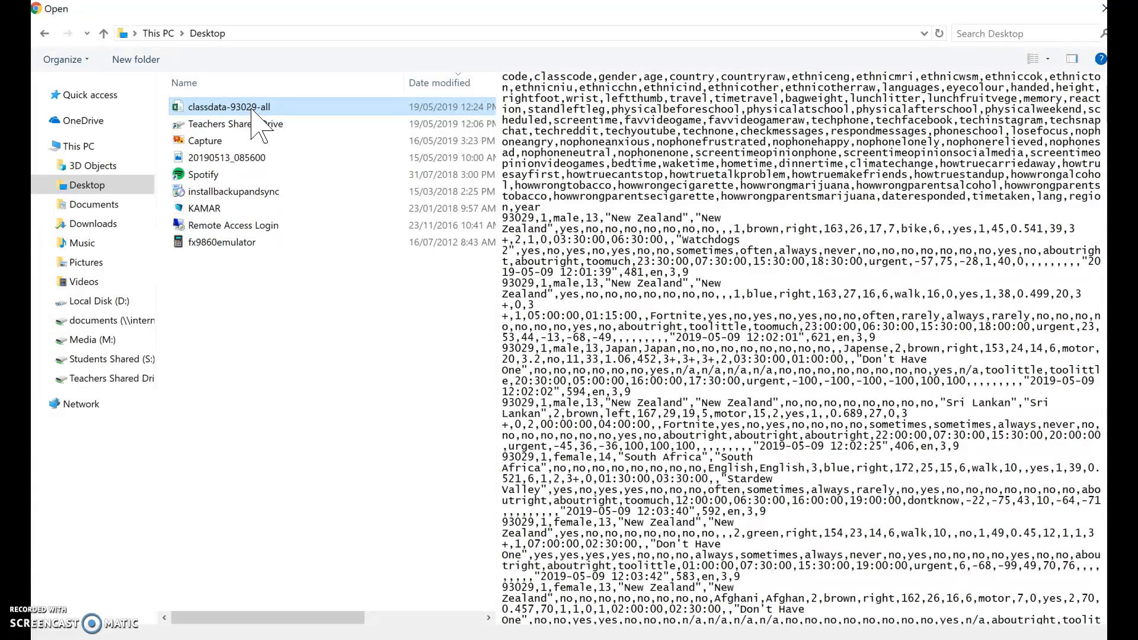
double_click(252, 107)
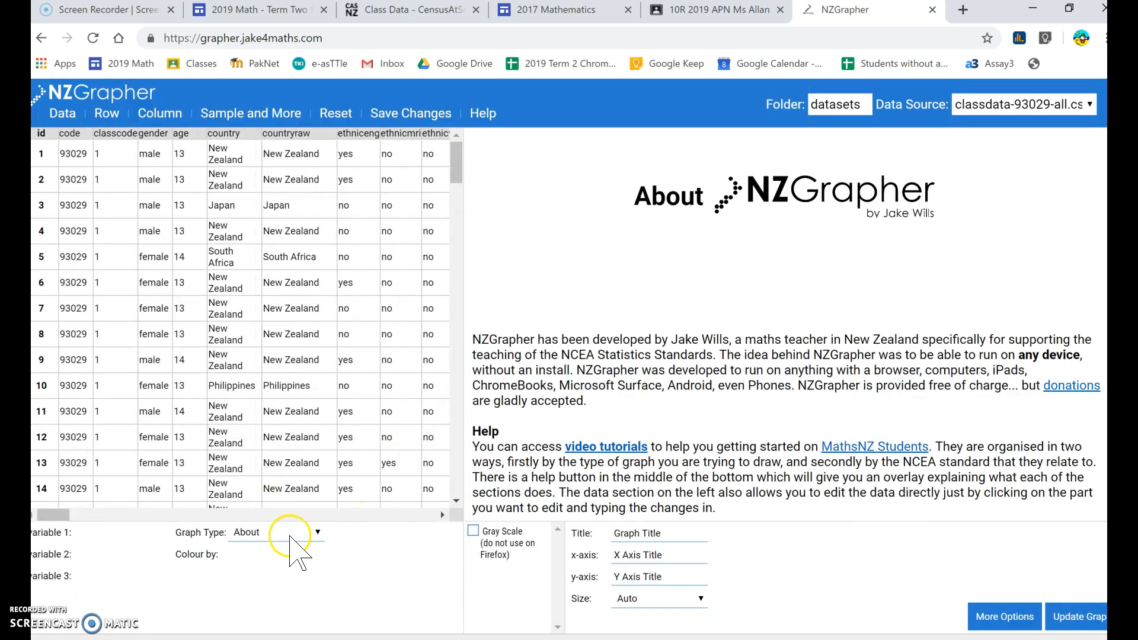
Set the graph type to Dot Plot (and Box and Whisker)
click(318, 532)
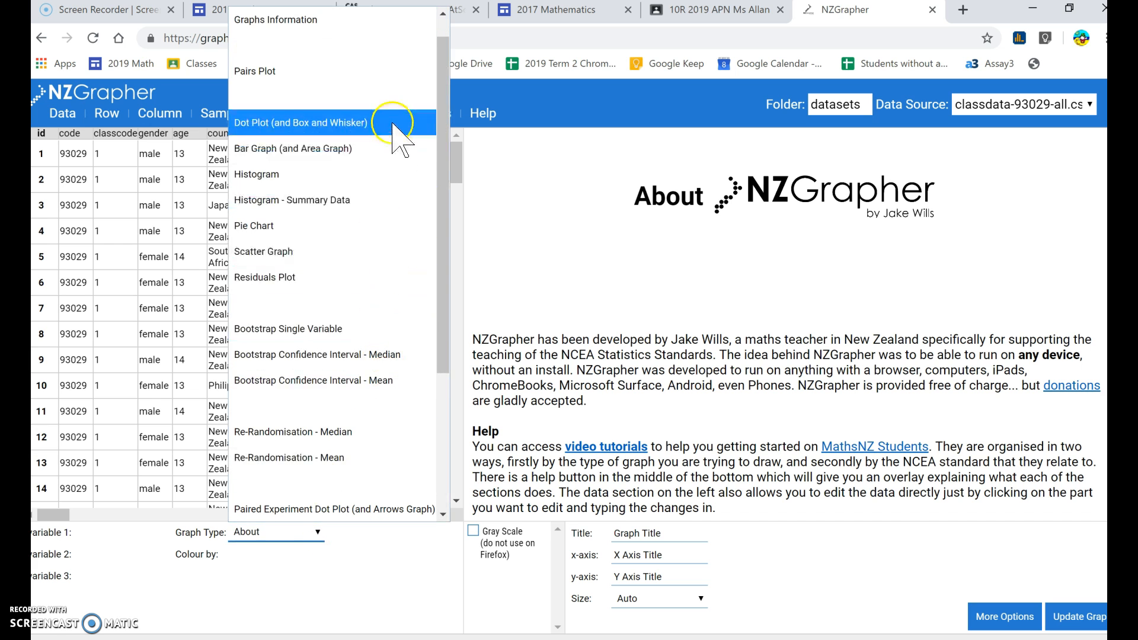
click(393, 125)
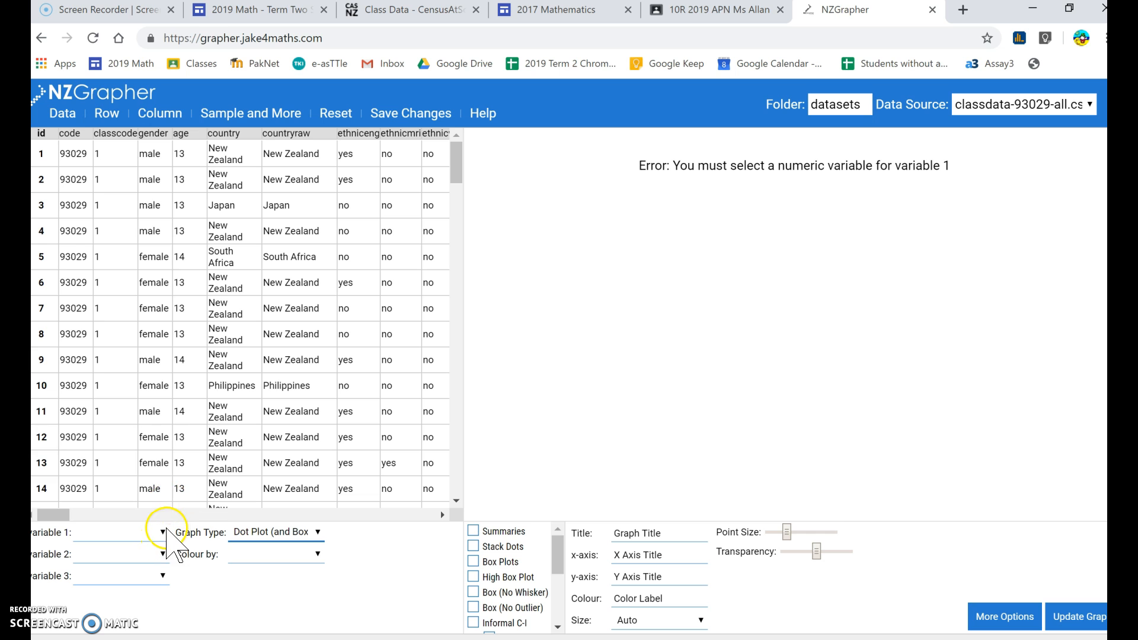
Try screentime as variable 1 of the dot plot
click(162, 532)
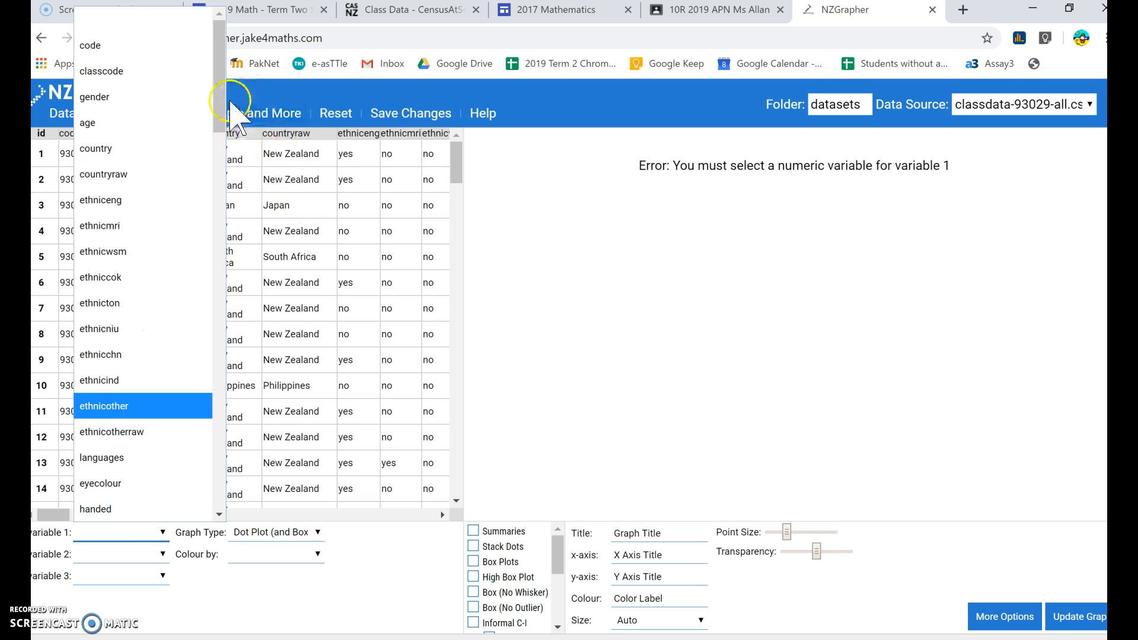
drag(220, 89, 215, 220)
click(116, 335)
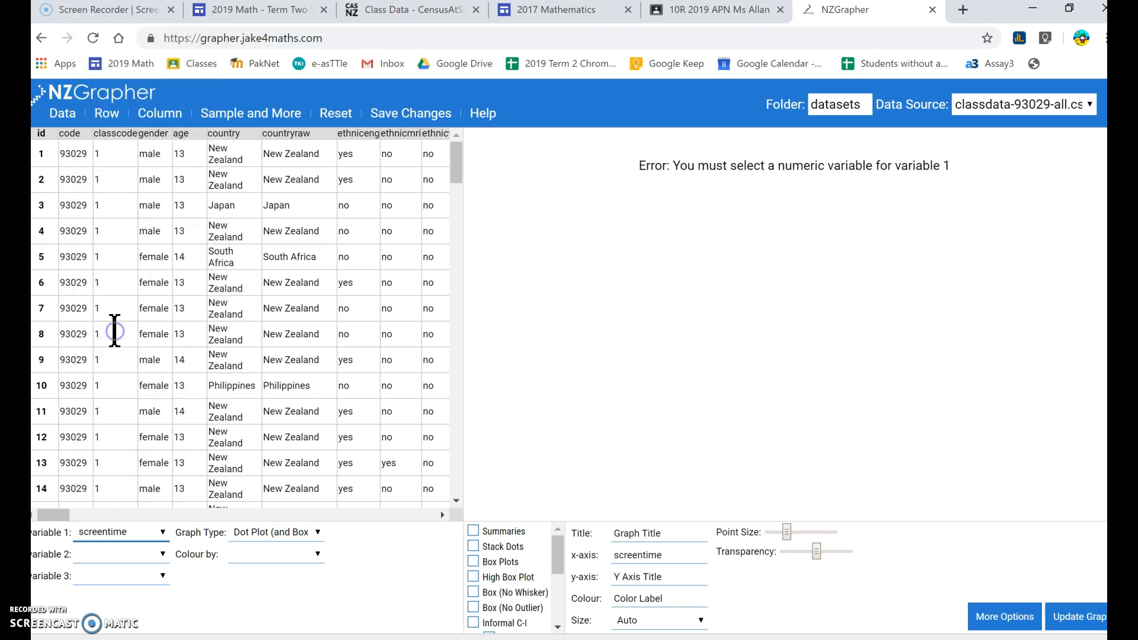
Set wrist as variable 1 and use gender for both variable 2 and the point colour
click(162, 532)
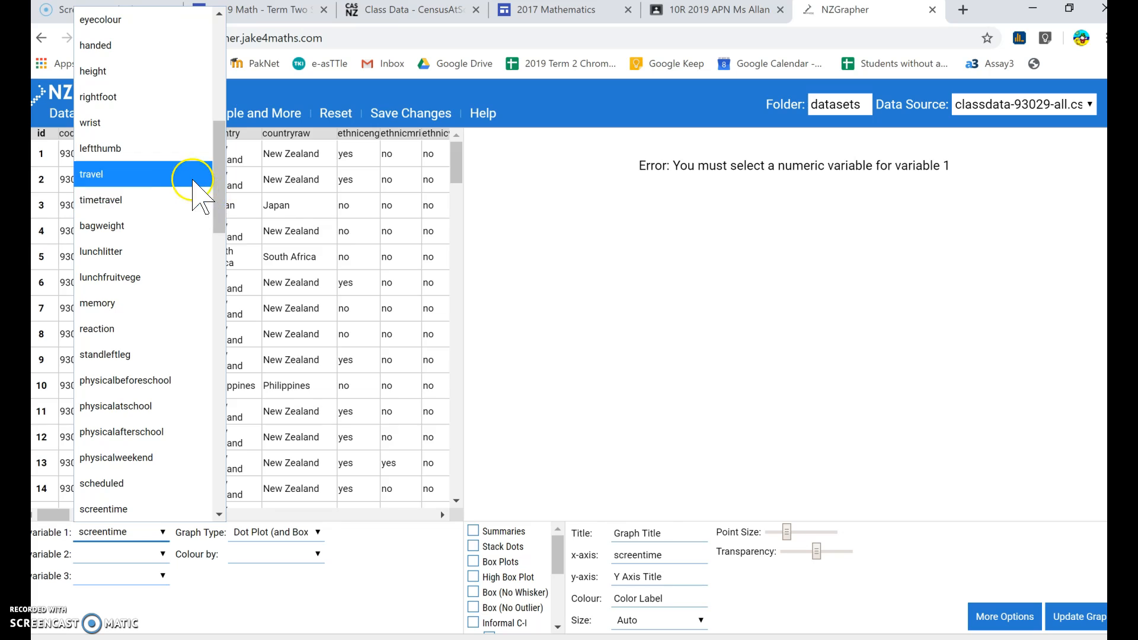
click(175, 142)
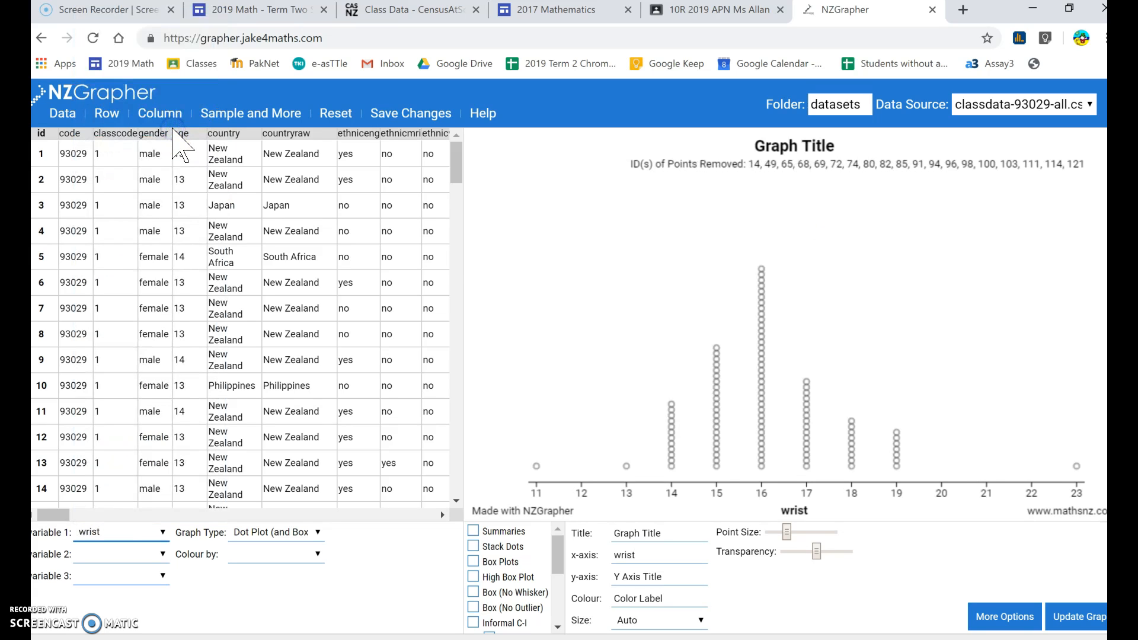
click(163, 553)
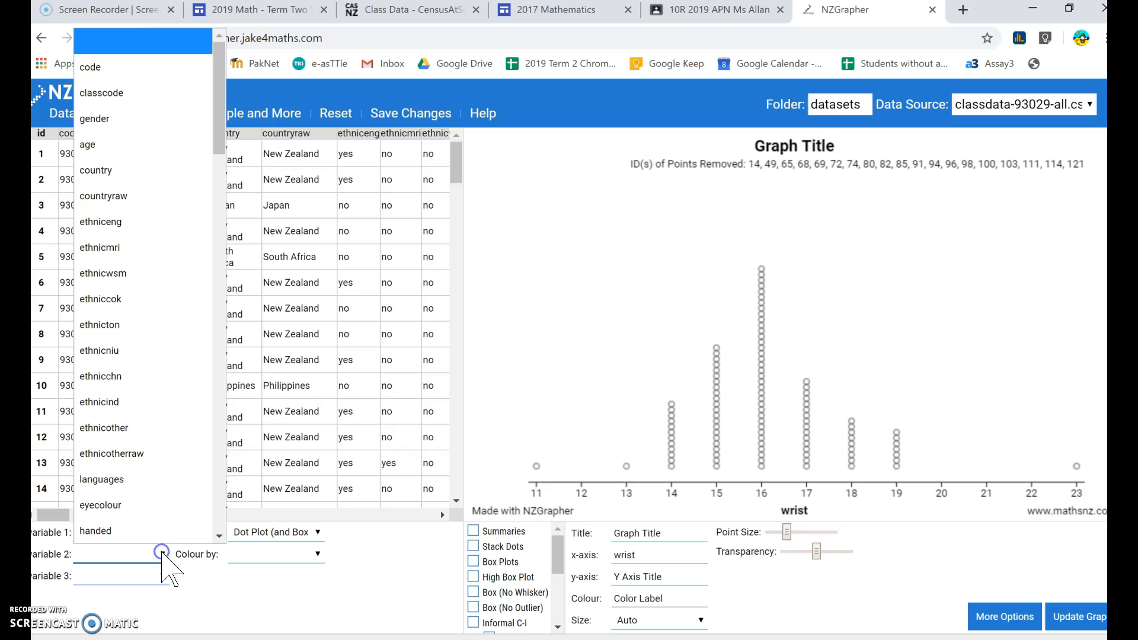
click(168, 122)
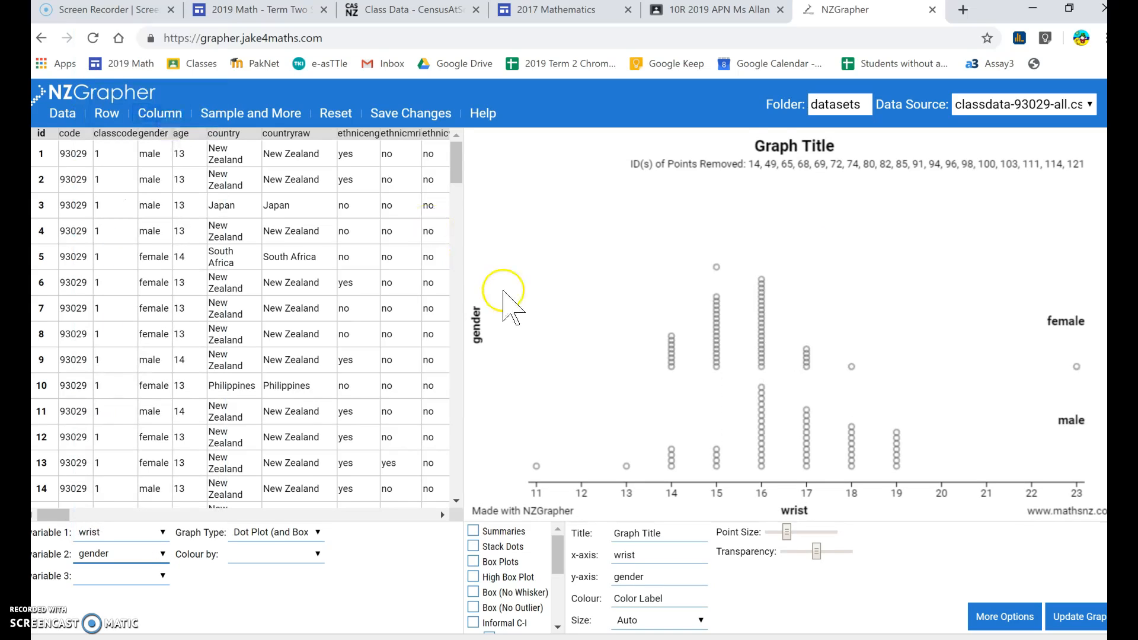
click(306, 550)
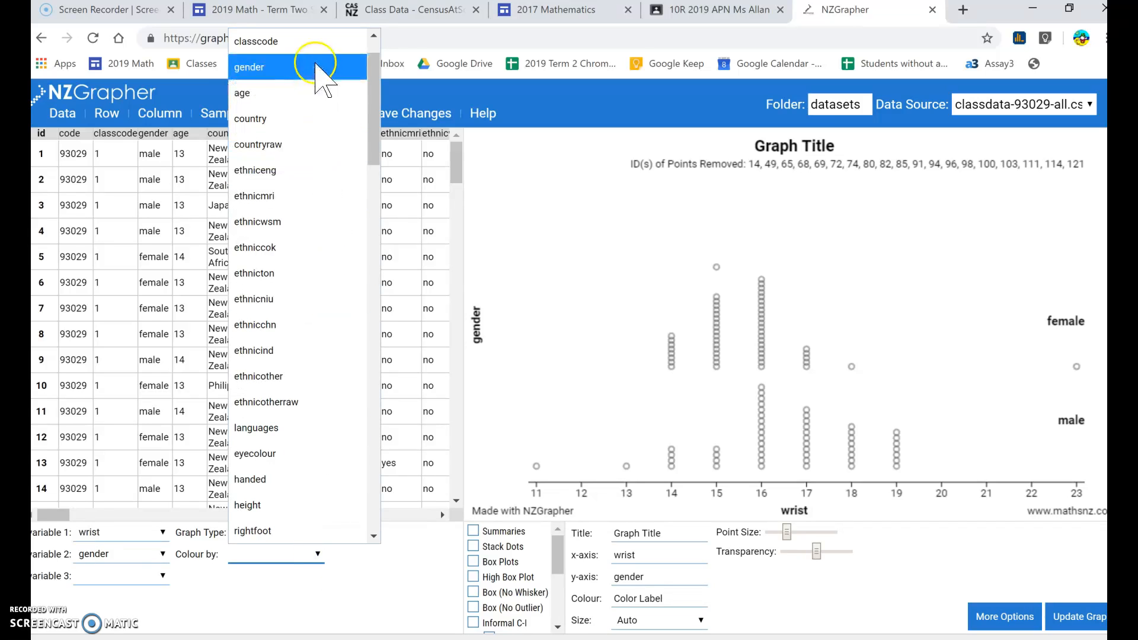
click(316, 67)
Try colouring the points by classcode, and return the colouring to gender
click(311, 552)
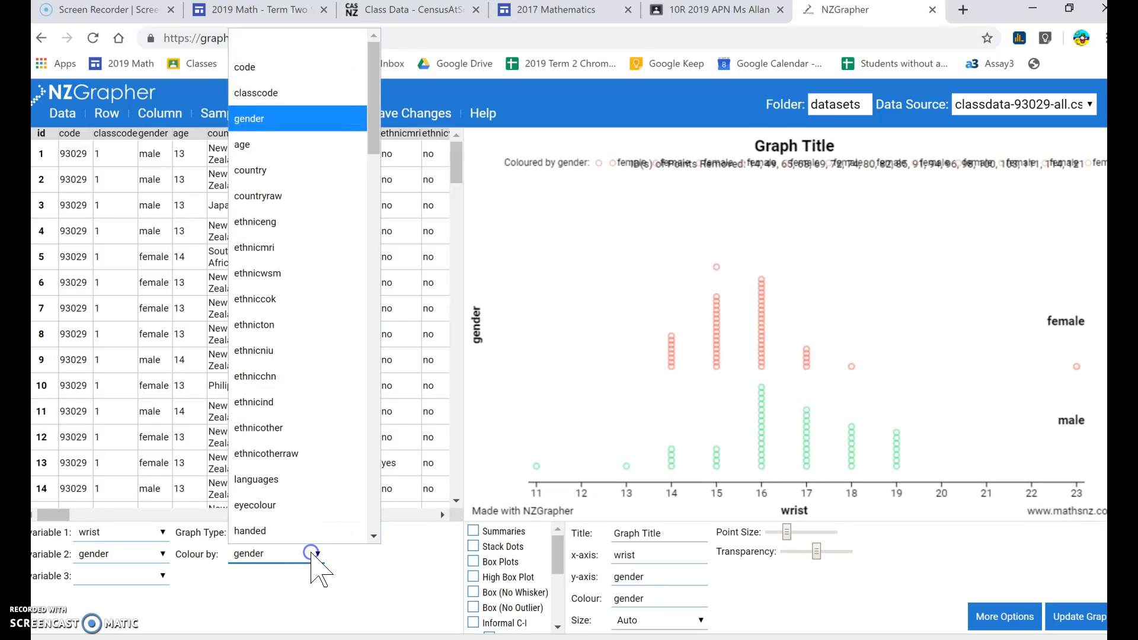
click(327, 99)
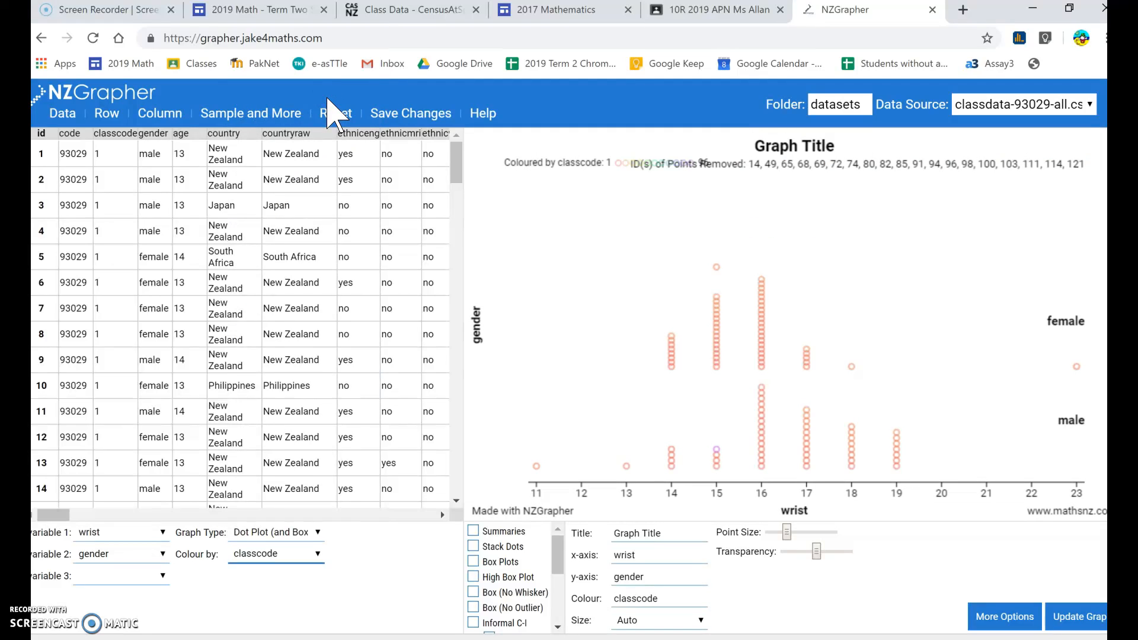
click(309, 555)
click(305, 559)
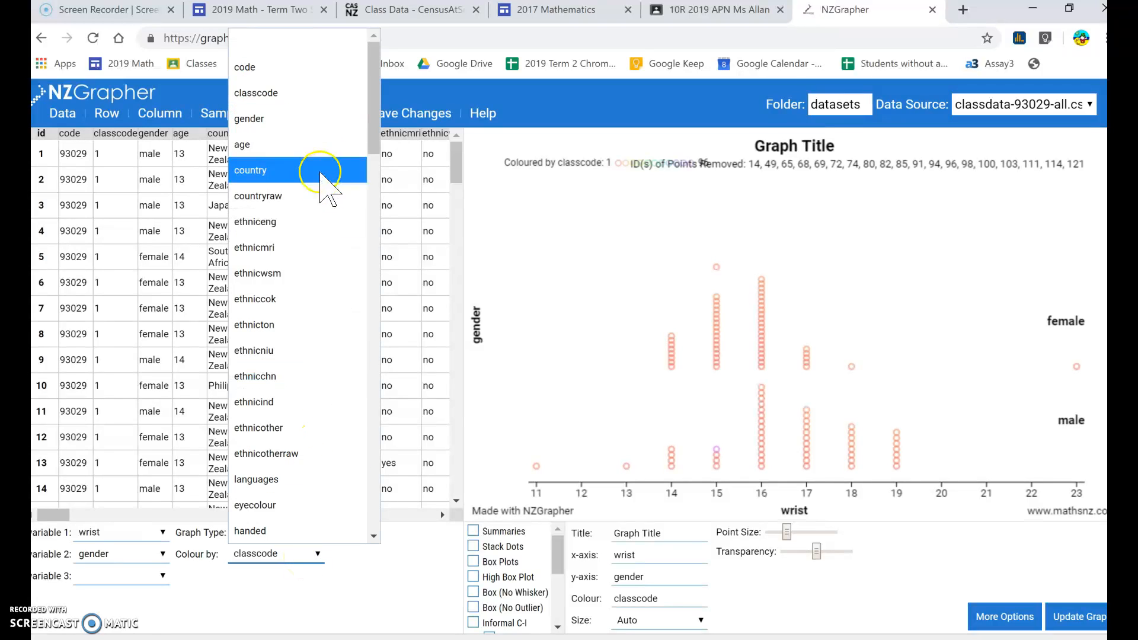
click(335, 120)
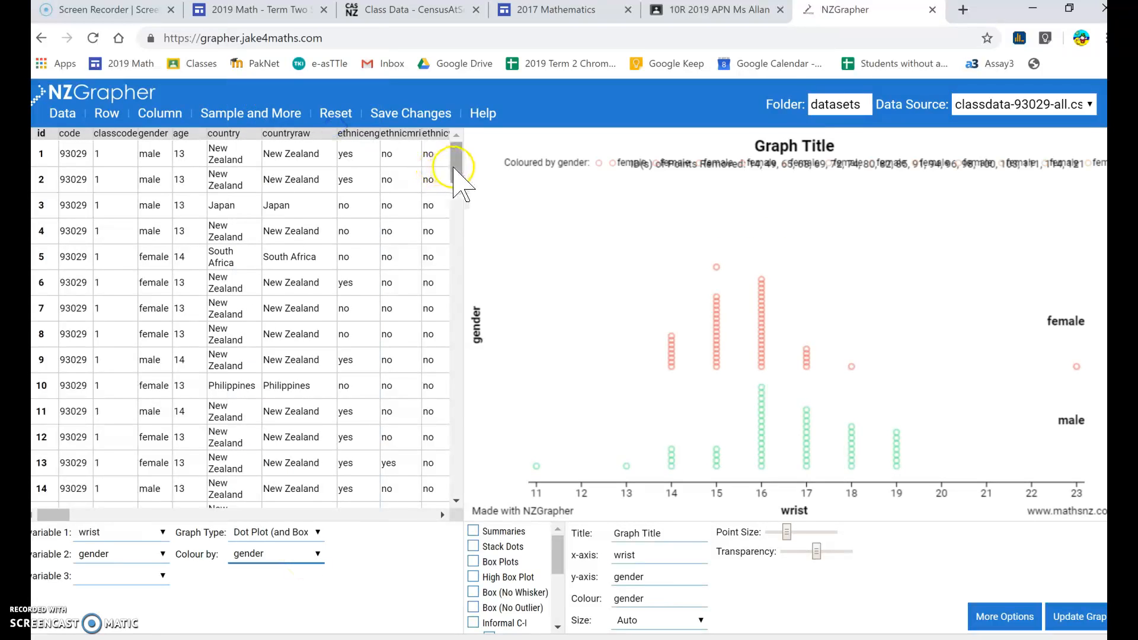
Add summaries, box plots and mean dots to the wrist dot plot
drag(456, 168, 471, 491)
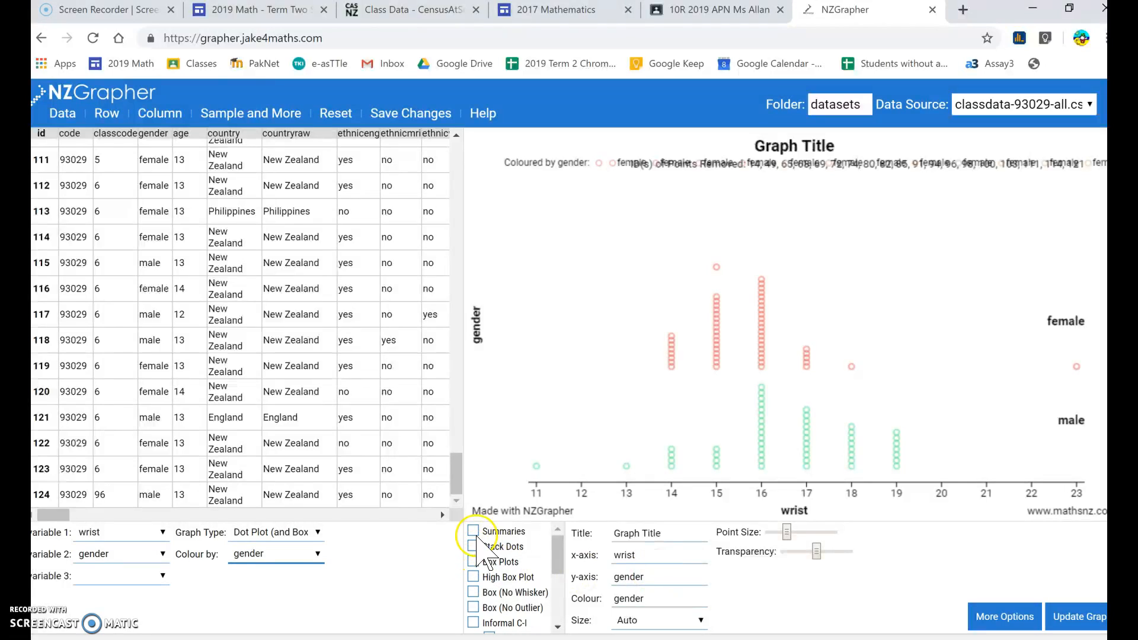
click(474, 531)
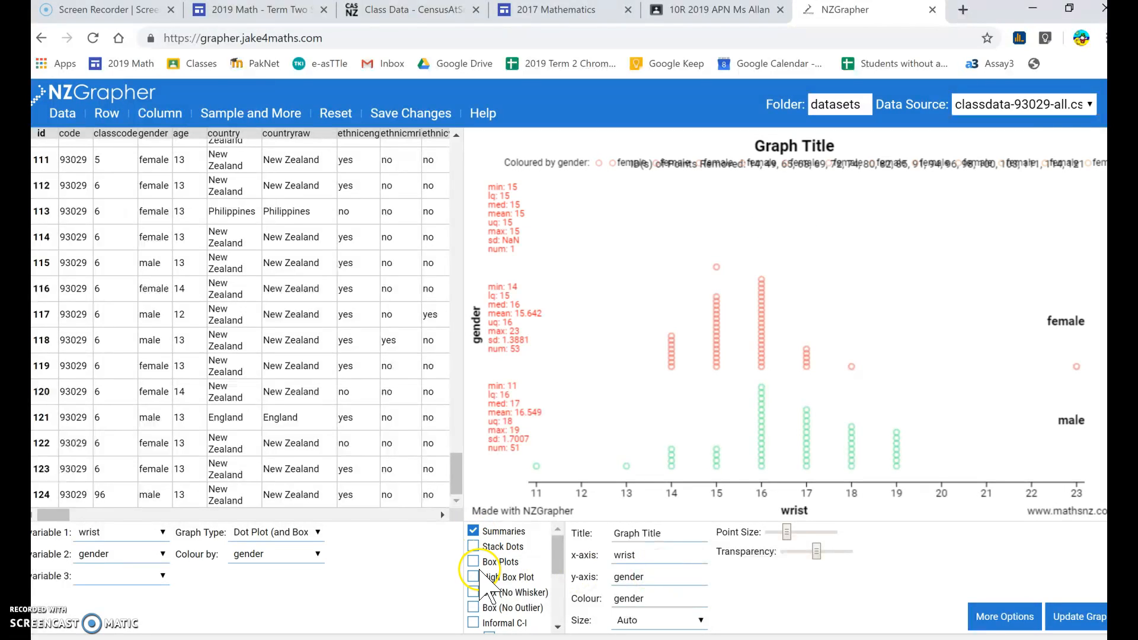
click(473, 562)
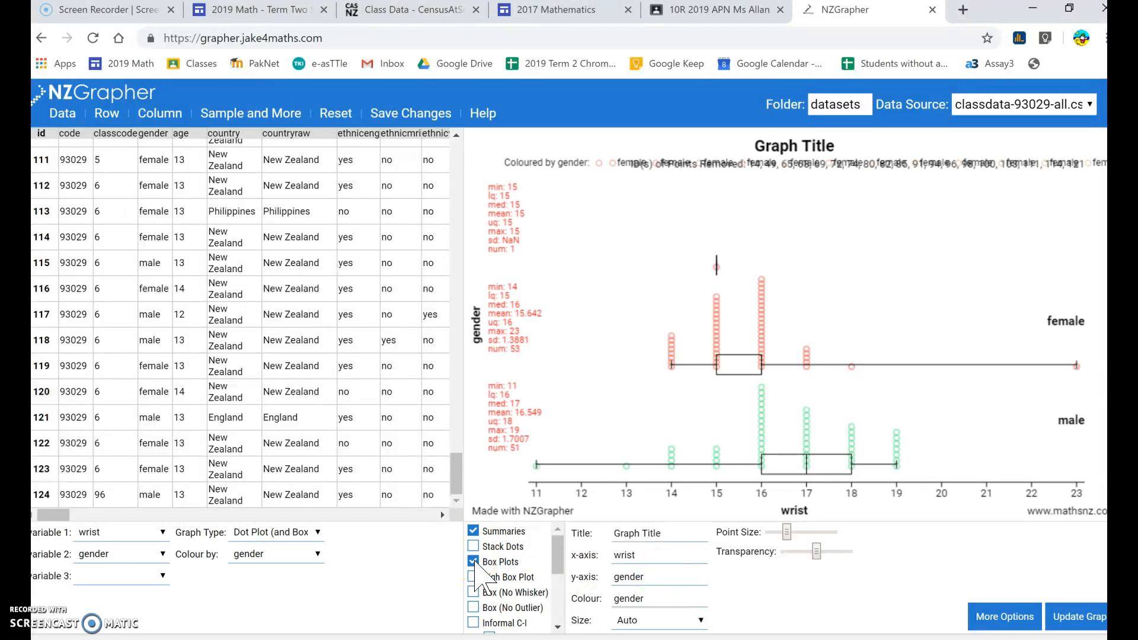
drag(559, 563, 561, 595)
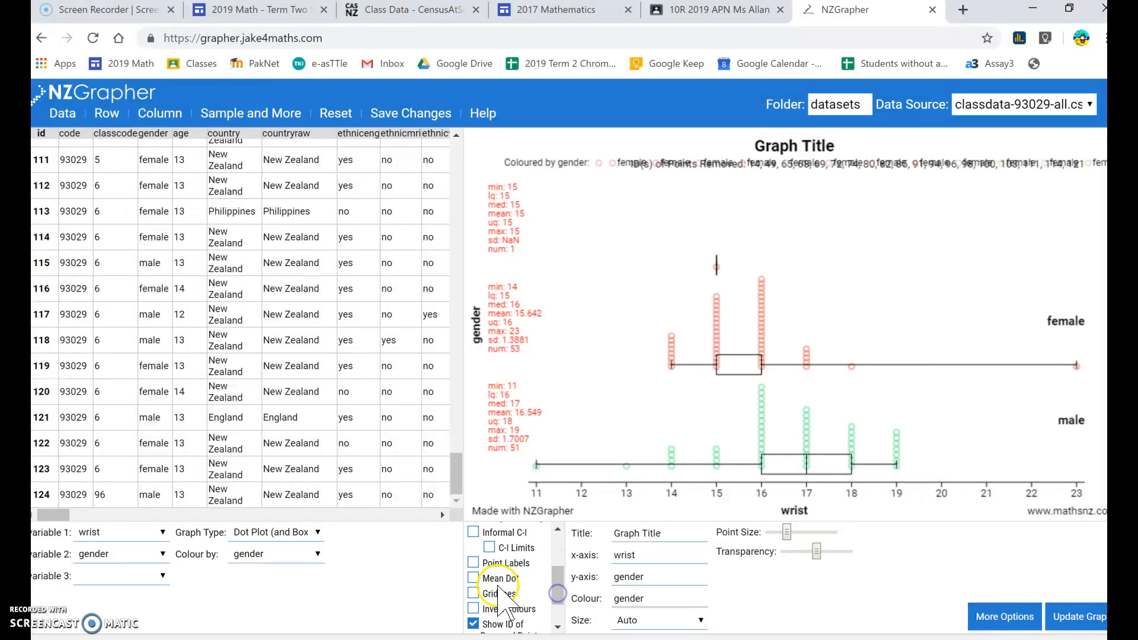
click(474, 578)
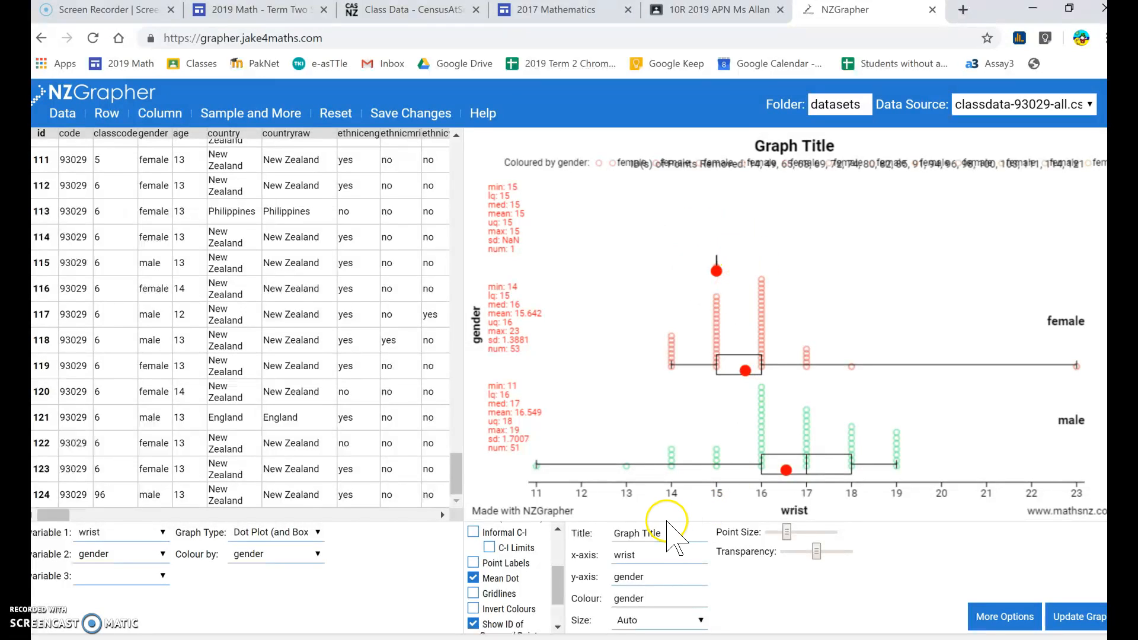
Title the graph "Compare Wrist Sizes" and update it
drag(670, 532, 573, 542)
text(Compare Wrist Sizes)
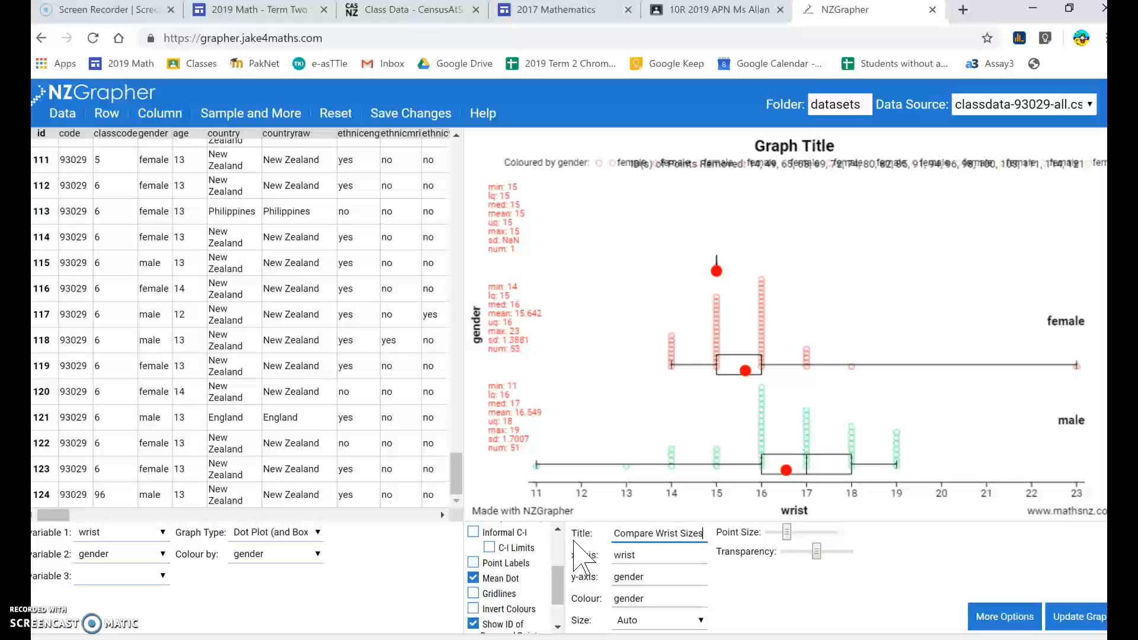
click(666, 572)
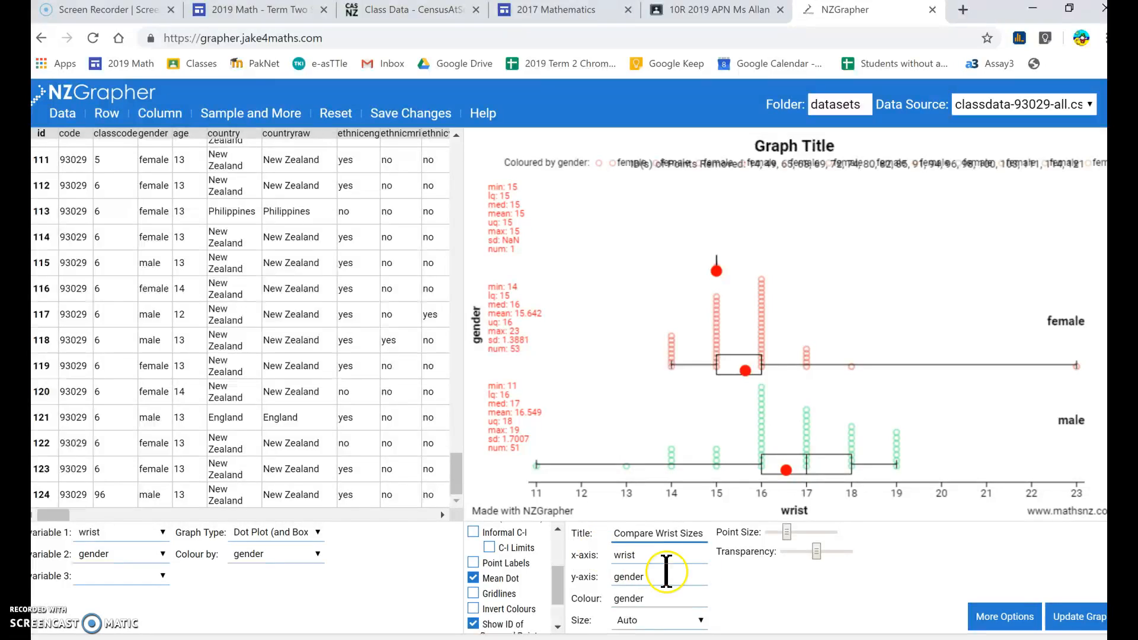
click(1073, 623)
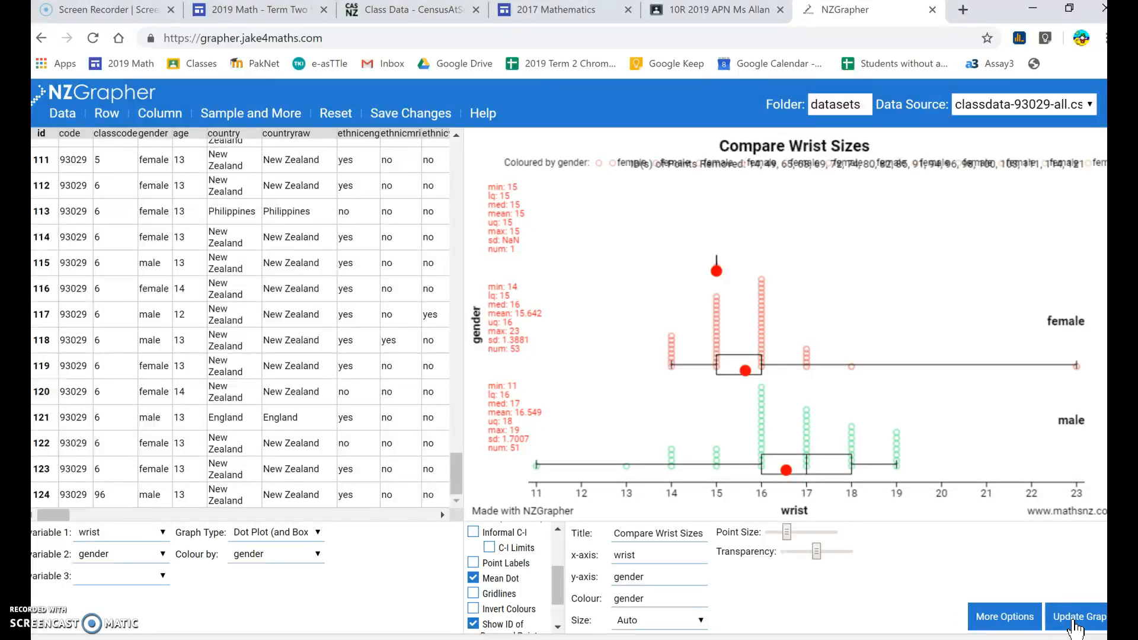
Turn off the display of removed point IDs on the wrist size graph
click(466, 623)
click(470, 624)
drag(560, 583, 561, 538)
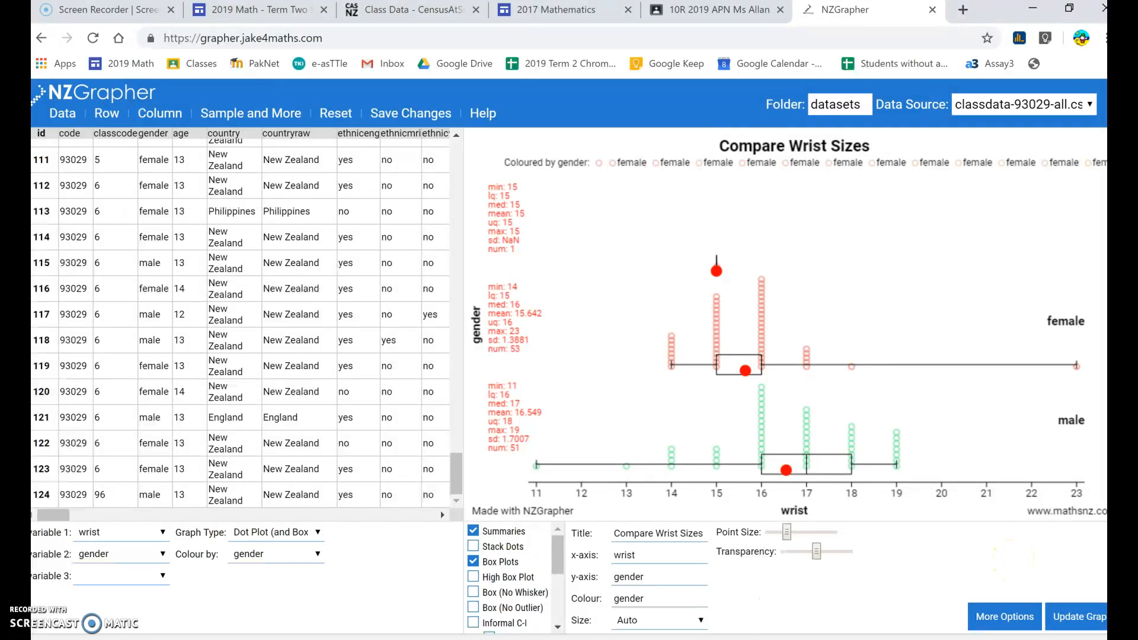
Open the Snipping Tool and capture the whole Compare Wrist Sizes graph as a new snip
key(super)
text(sc)
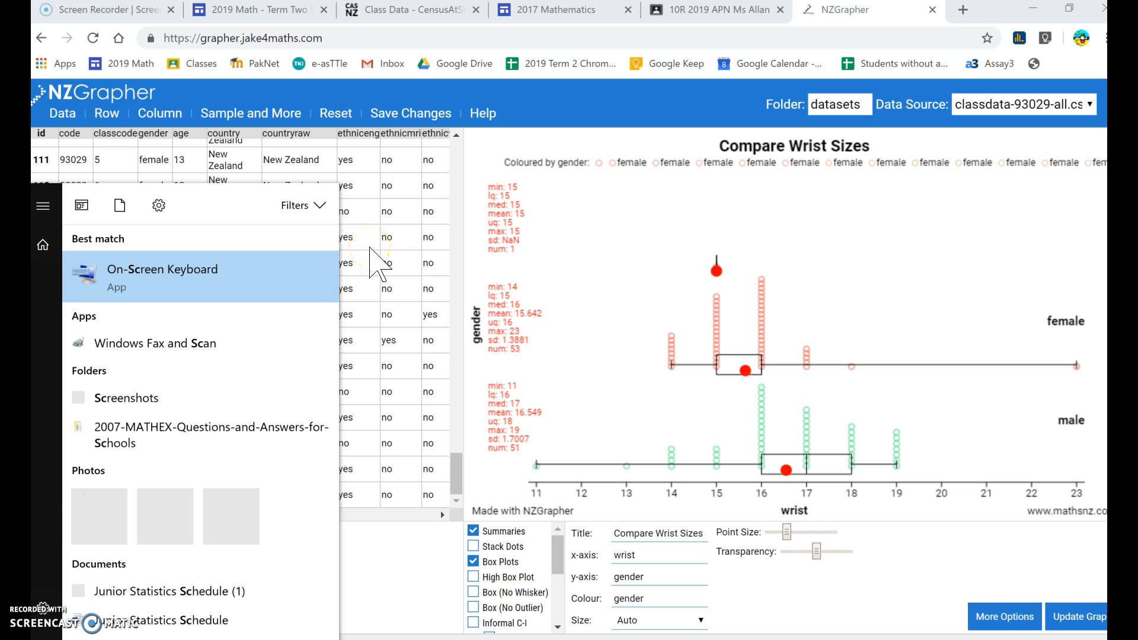
text(reen)
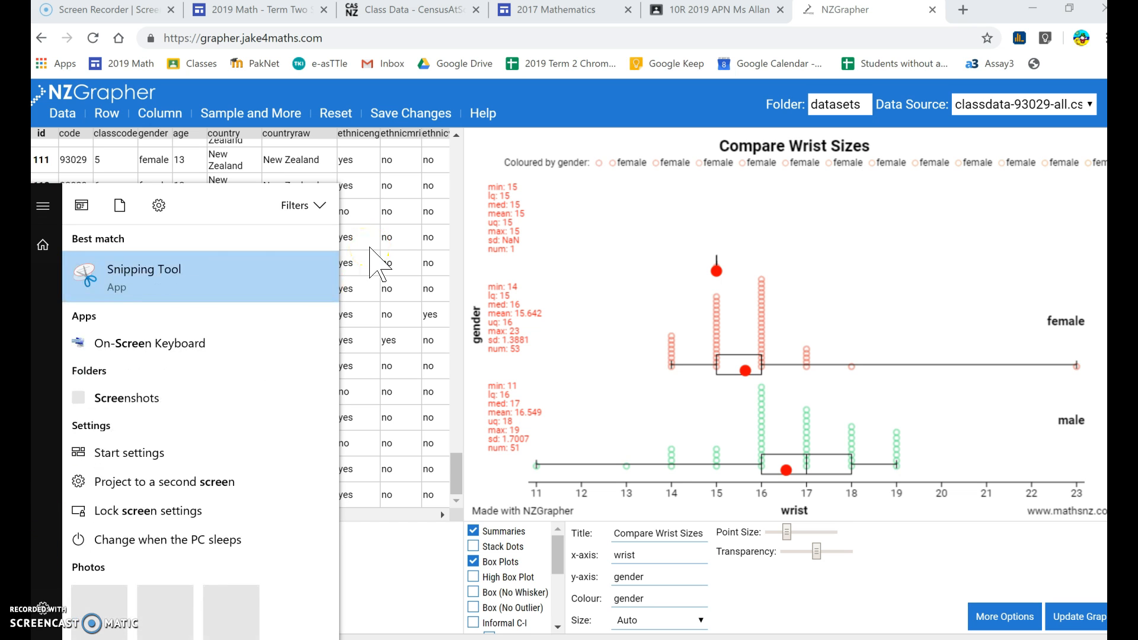
click(219, 271)
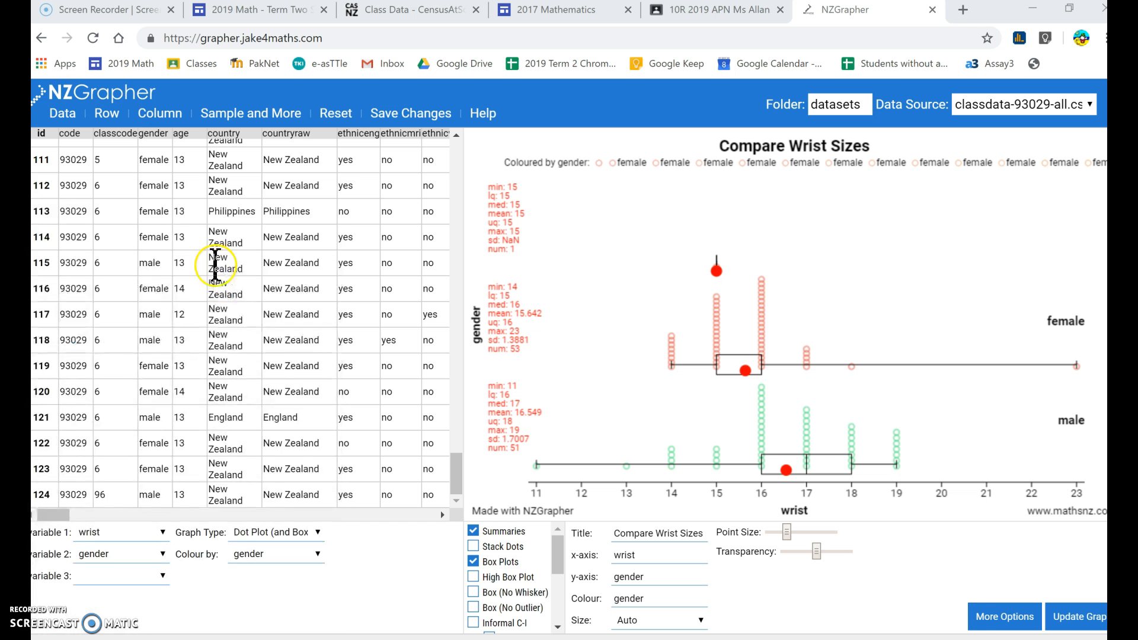
click(730, 587)
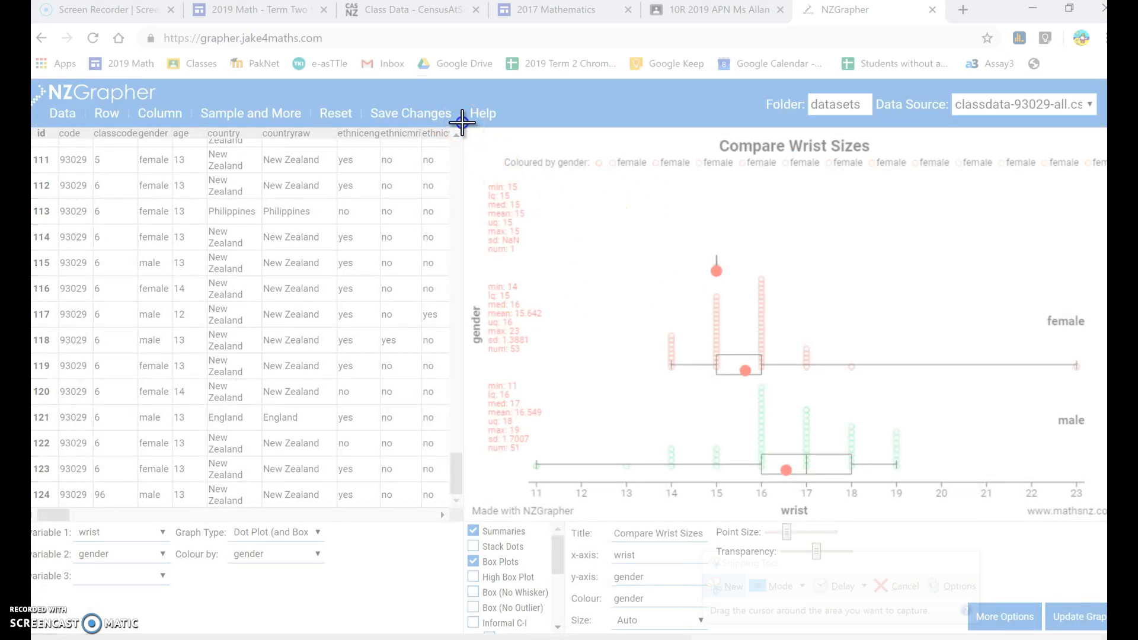
drag(462, 123, 1078, 511)
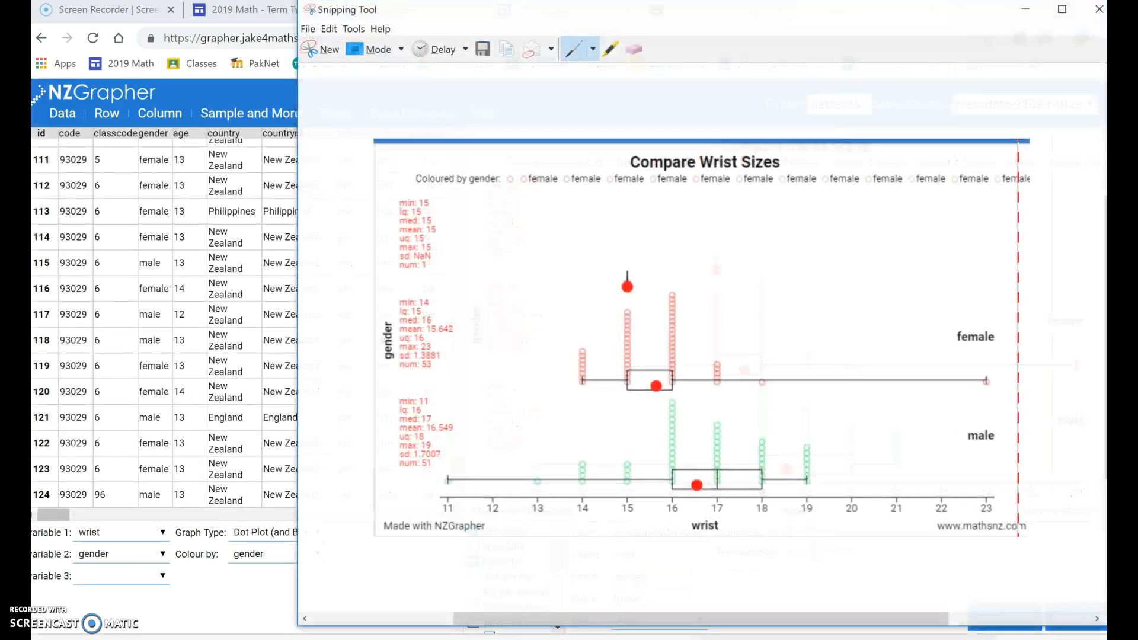